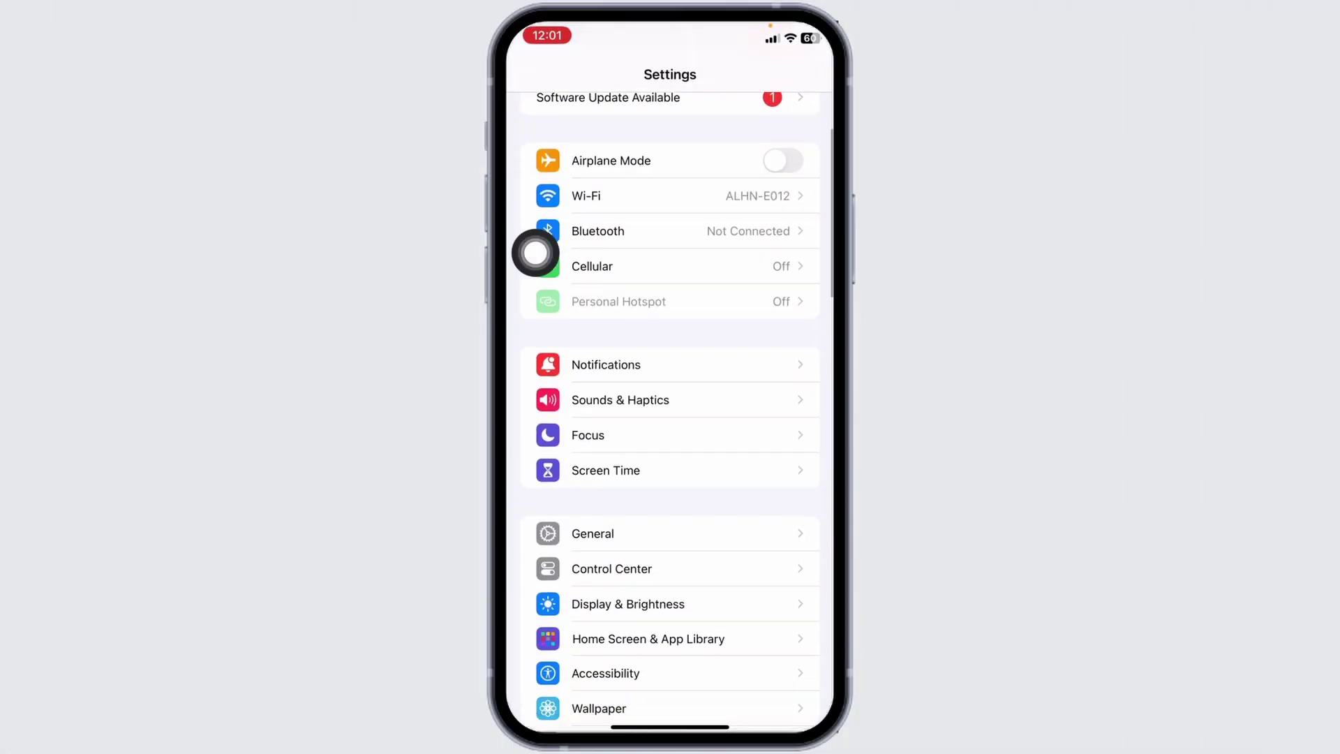
Step: In General, bring up the Shut Down power-off screen and cancel it without powering off
left_click(629, 471)
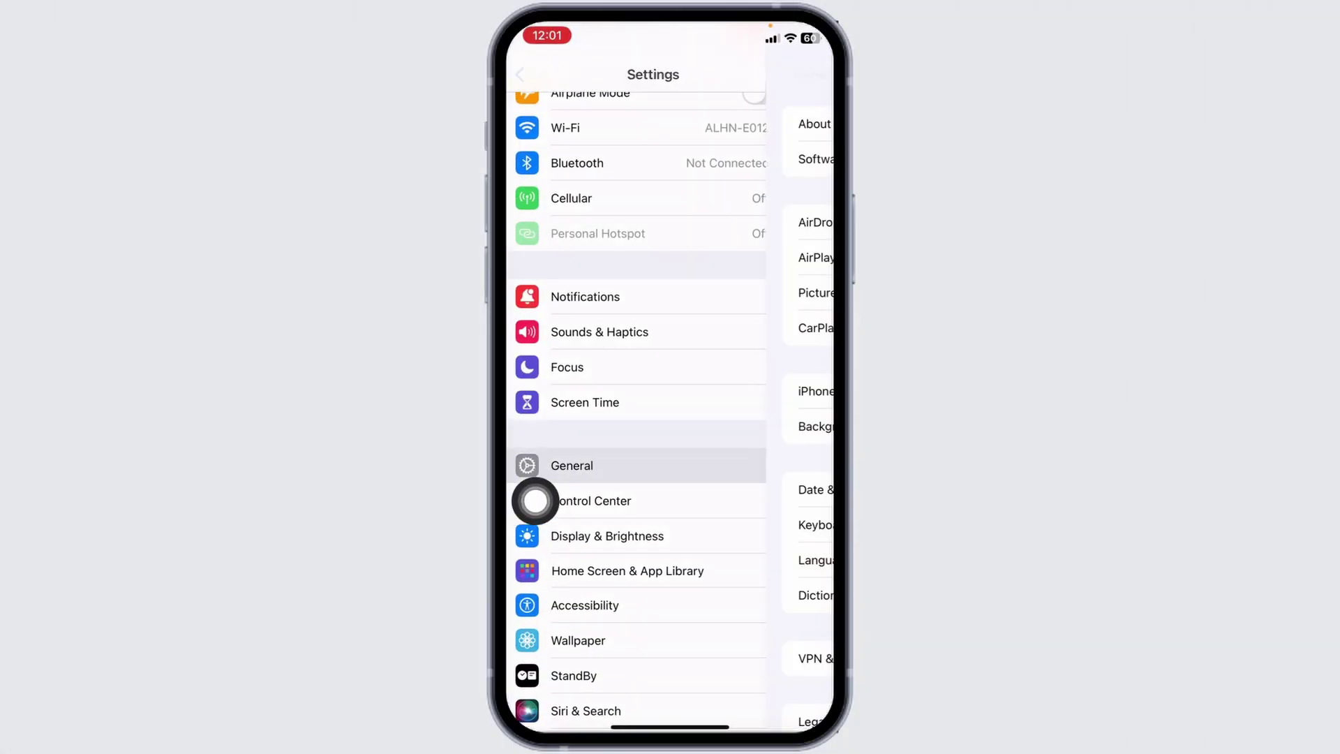
scroll(535, 499, "down", 3)
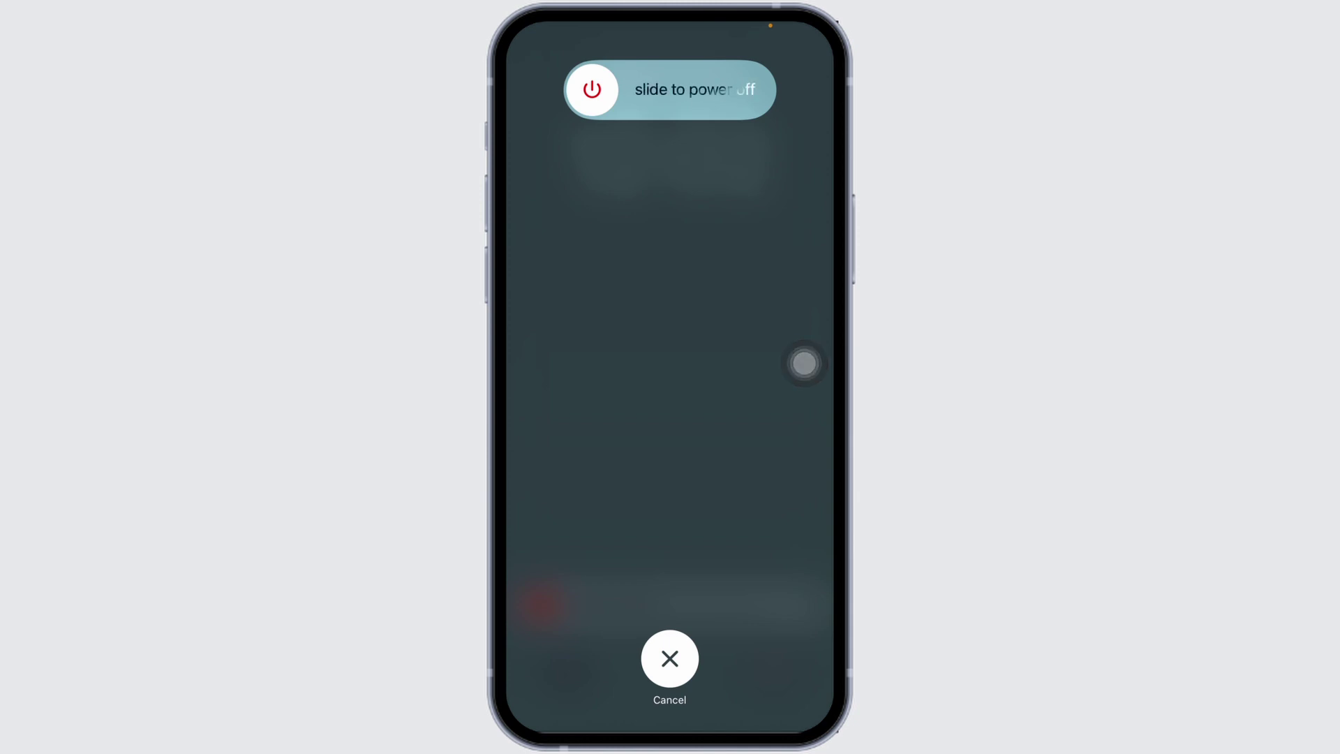
left_click(671, 659)
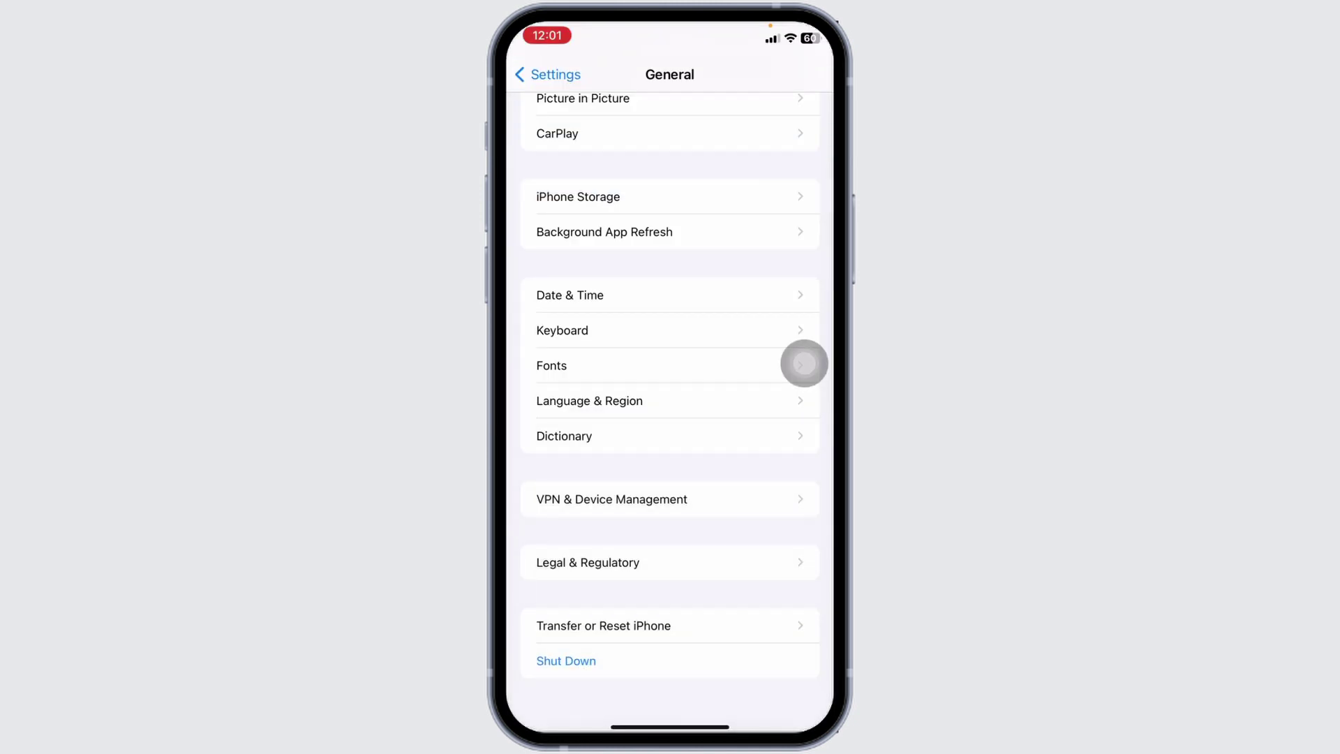
scroll(787, 198, "up", 5)
Step: Check Software Update and Keyboard, then choose Reset All Settings under Transfer or Reset iPhone
left_click(768, 168)
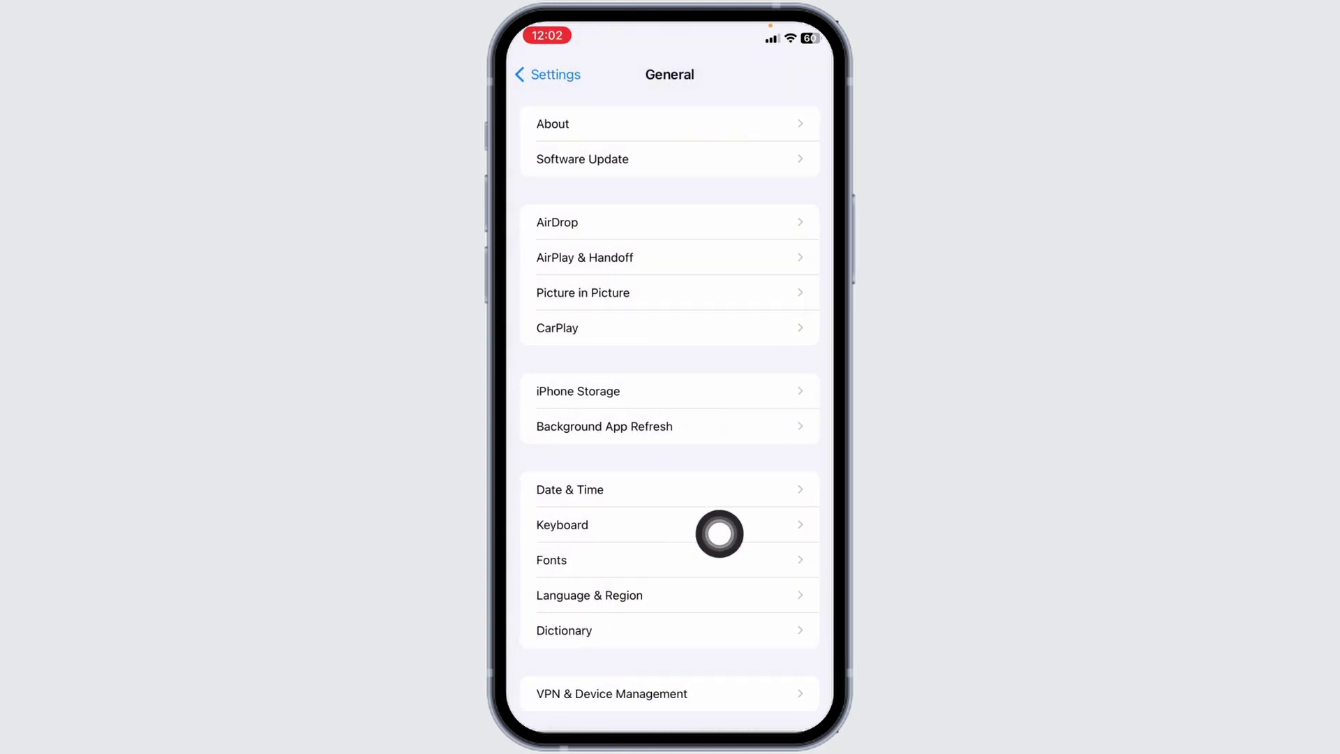
left_click(802, 524)
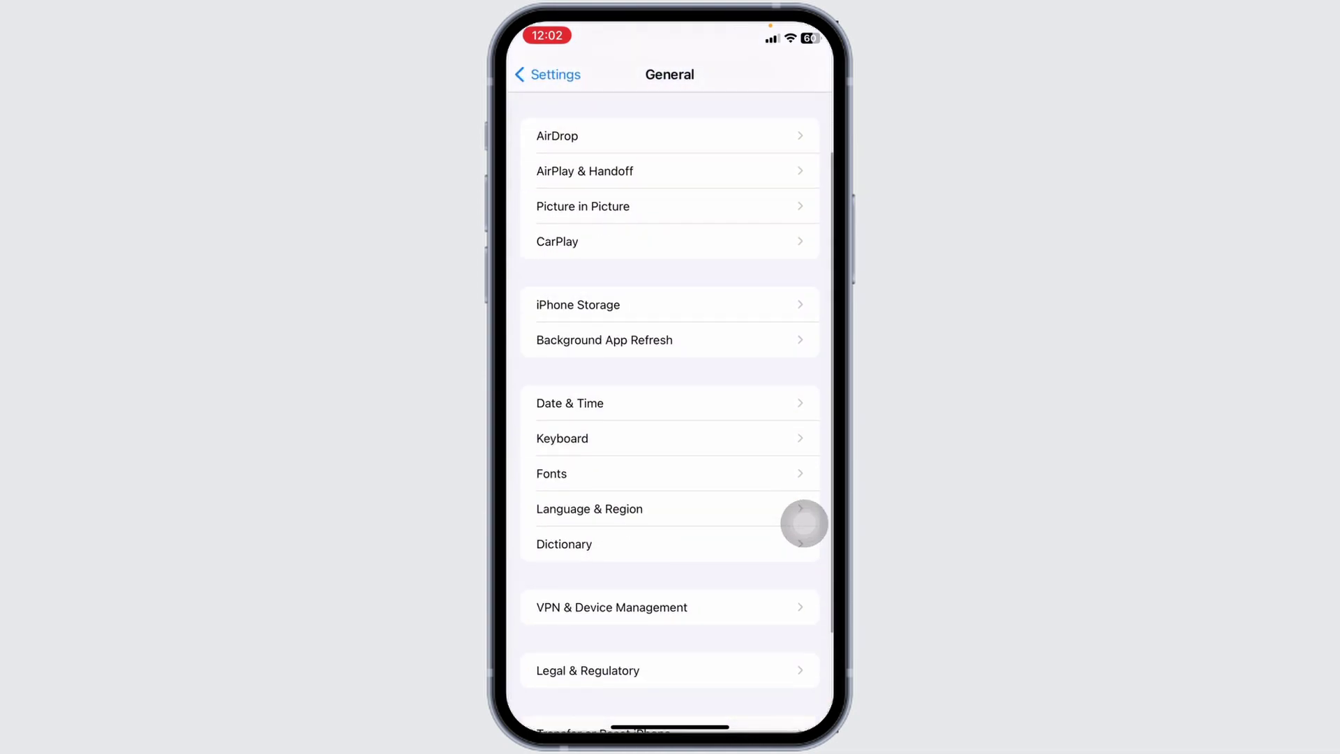
scroll(804, 524, "down", 4)
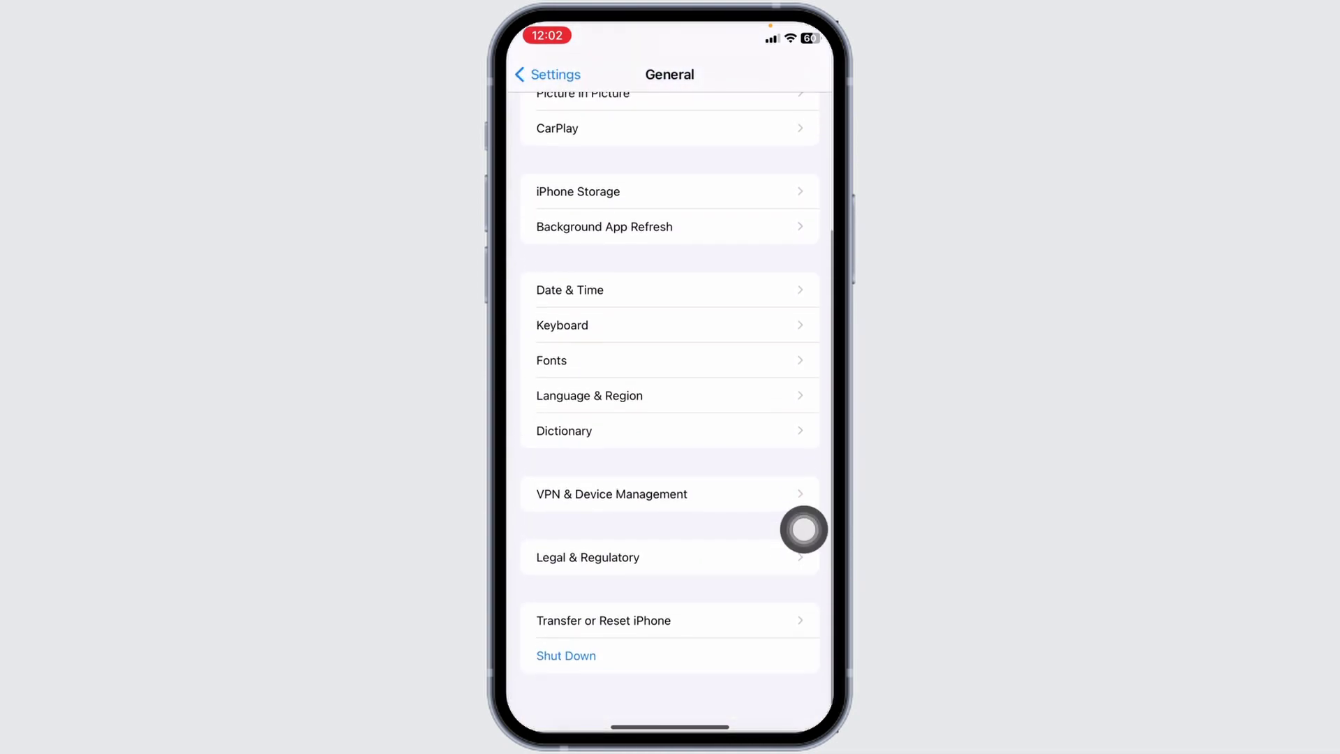
left_click(805, 630)
left_click(712, 655)
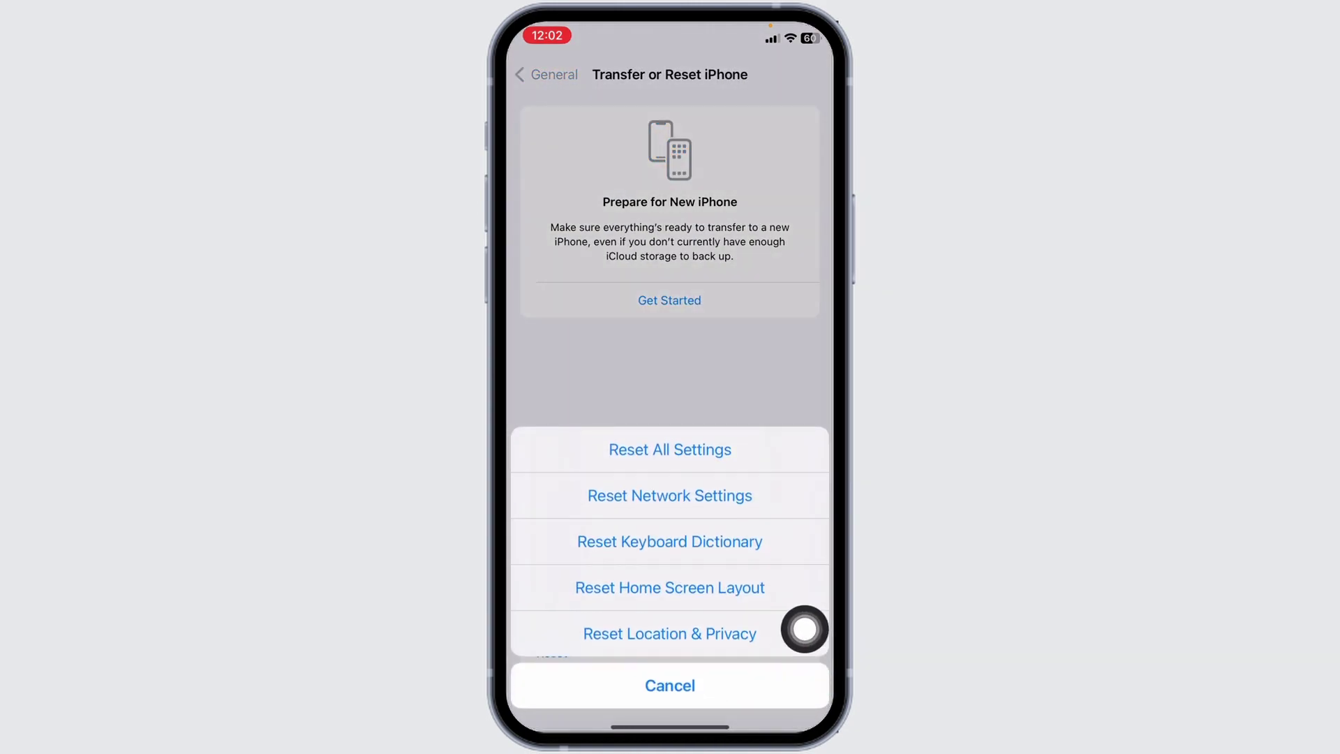
left_click(776, 450)
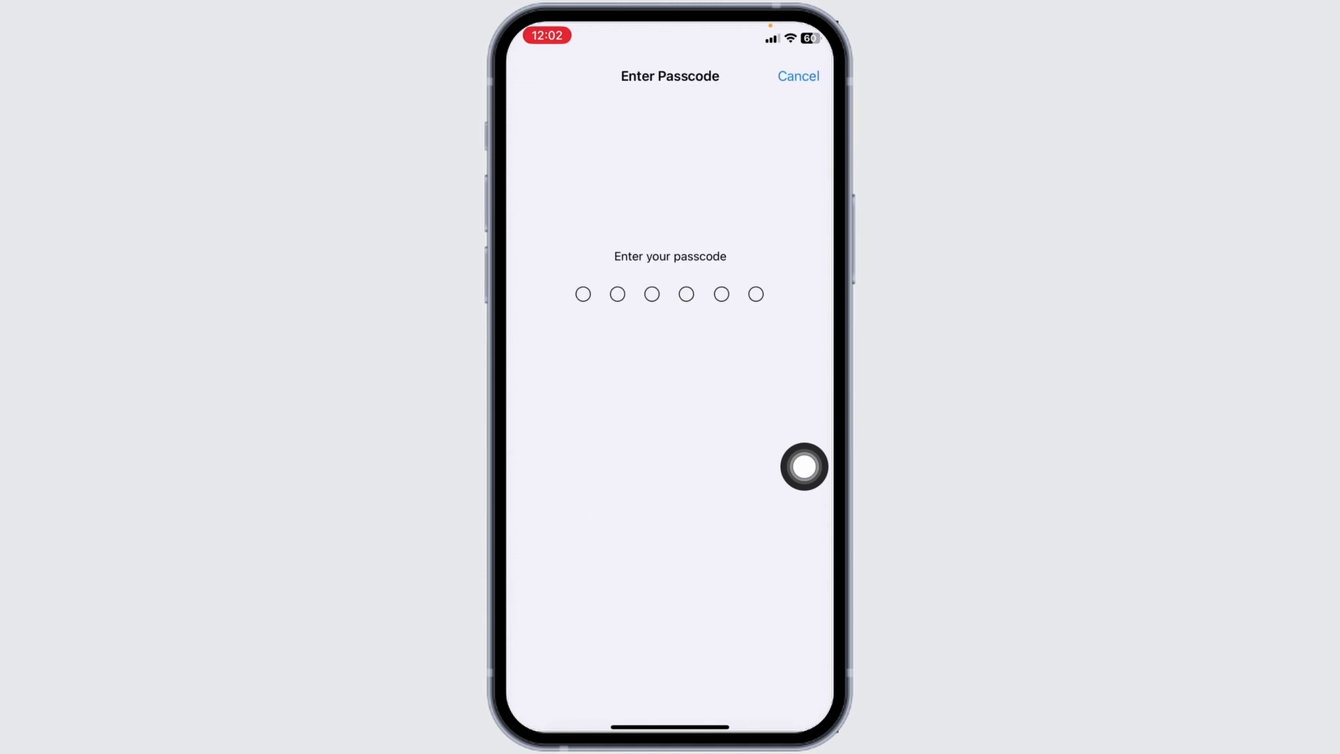